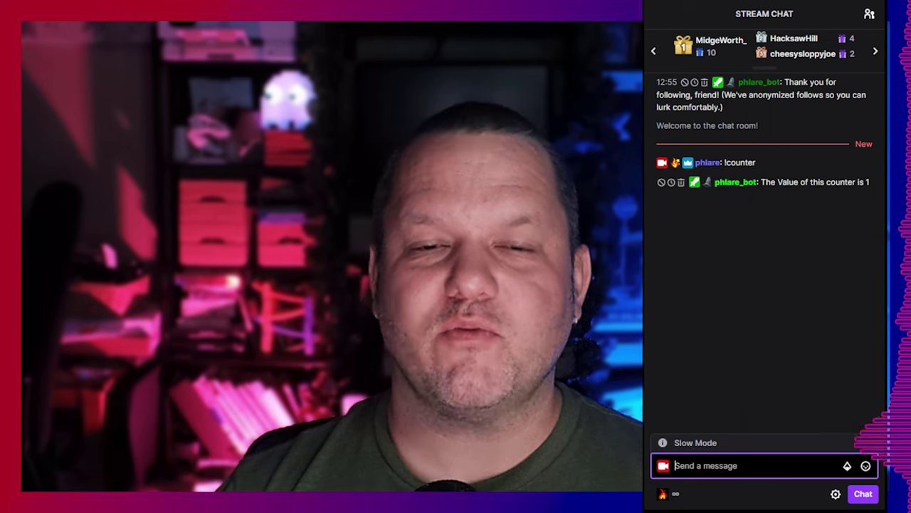
Send !counter in Twitch chat three times to test the existing counter command.
{"action": "type", "text": "!counter"}
{"action": "key", "text": "Return"}
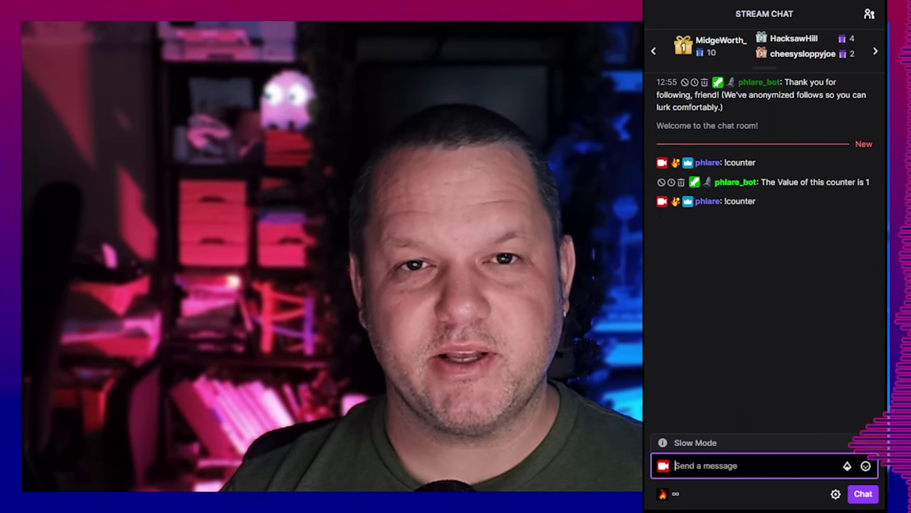
{"action": "type", "text": "!counter"}
{"action": "key", "text": "Return"}
{"action": "type", "text": "!counter"}
{"action": "key", "text": "Return"}
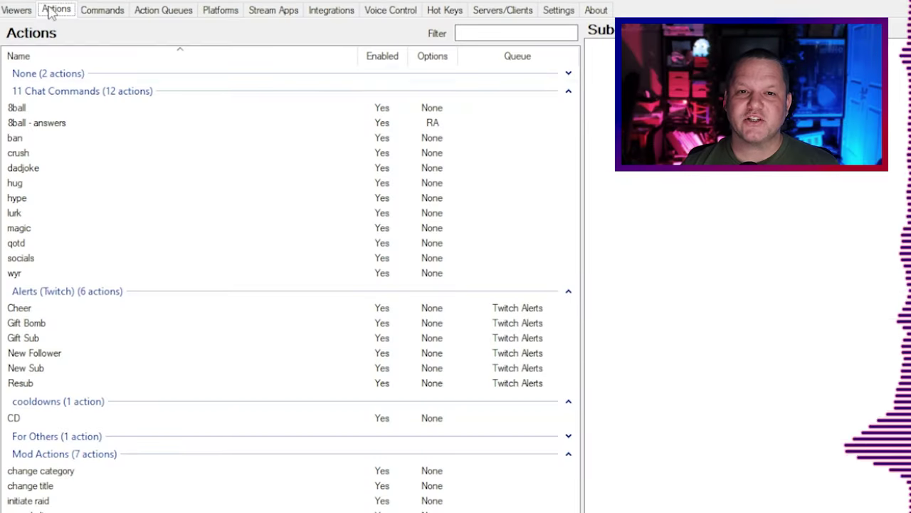
Add a new action named counter to the Actions list.
{"action": "right_click", "coordinate": [187, 166]}
{"action": "left_click", "coordinate": [217, 170]}
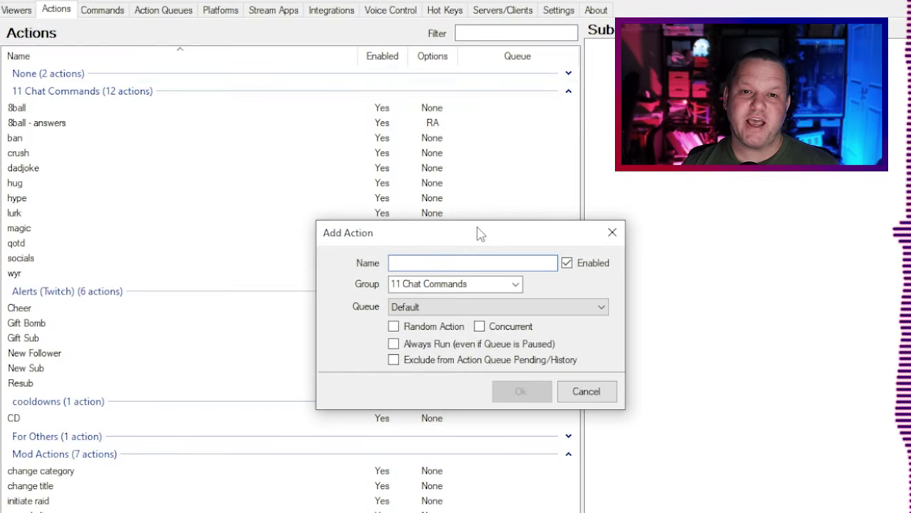
{"action": "type", "text": "count"}
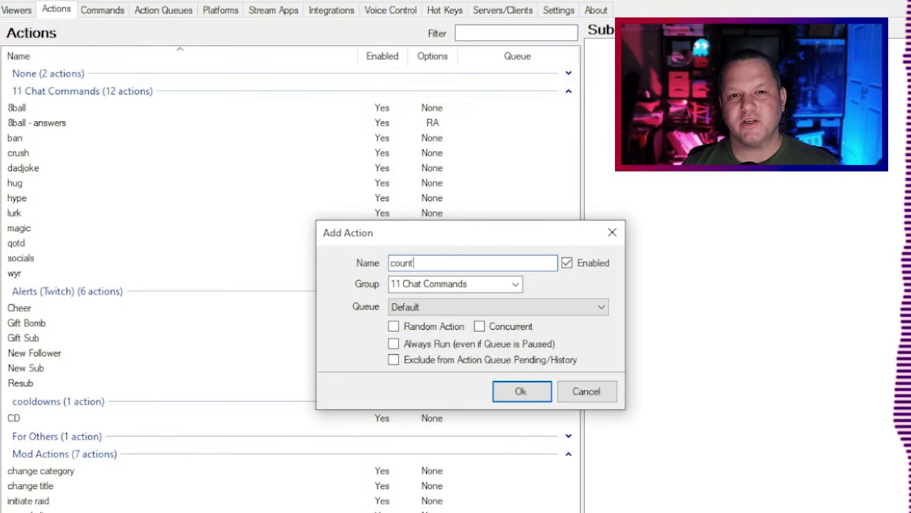
{"action": "type", "text": "er"}
{"action": "key", "text": "Return"}
Add a Logic Get Global Variable sub-action to the counter action.
{"action": "right_click", "coordinate": [670, 100]}
{"action": "mouse_move", "coordinate": [733, 110]}
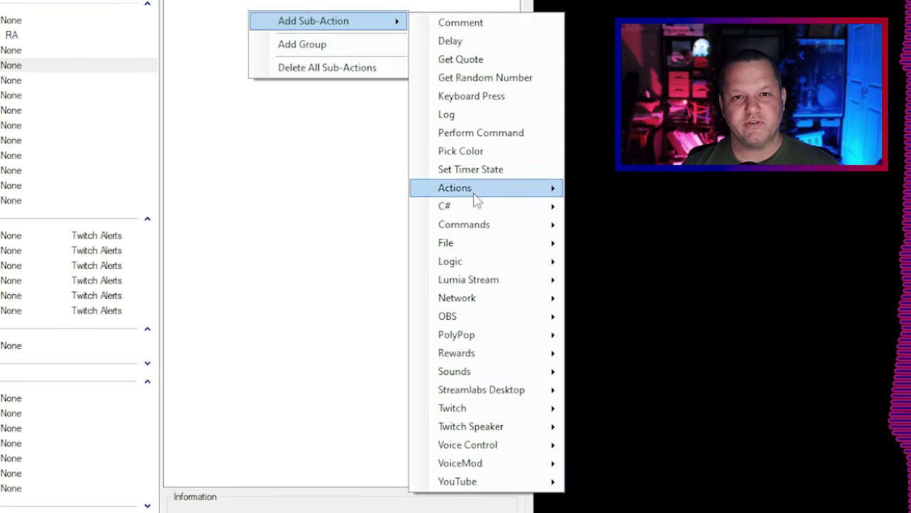
{"action": "mouse_move", "coordinate": [479, 265]}
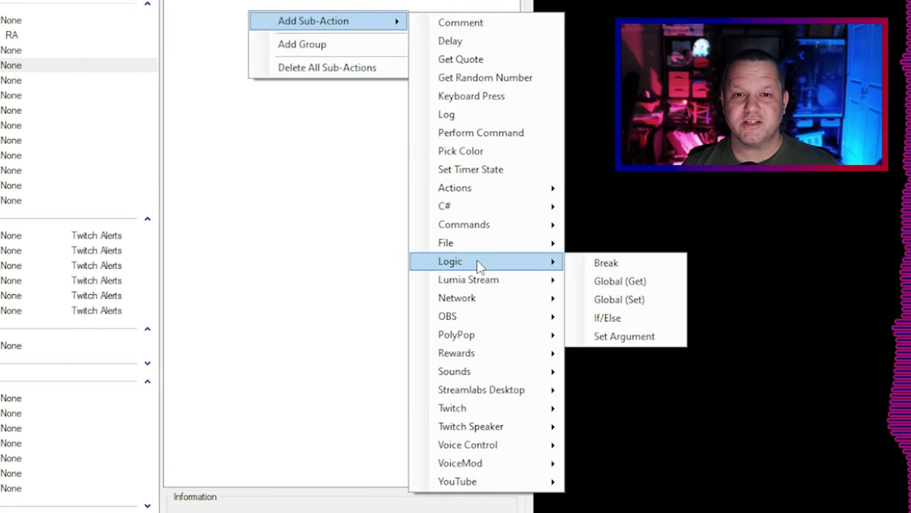
{"action": "left_click", "coordinate": [655, 283]}
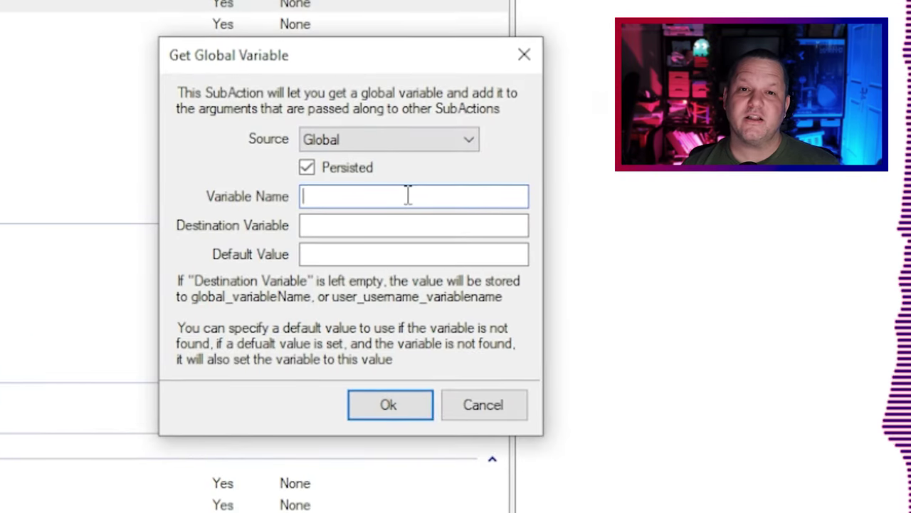
Read persisted global persistent_counter into global_persistent_counter with default value 0.
{"action": "left_click", "coordinate": [403, 145]}
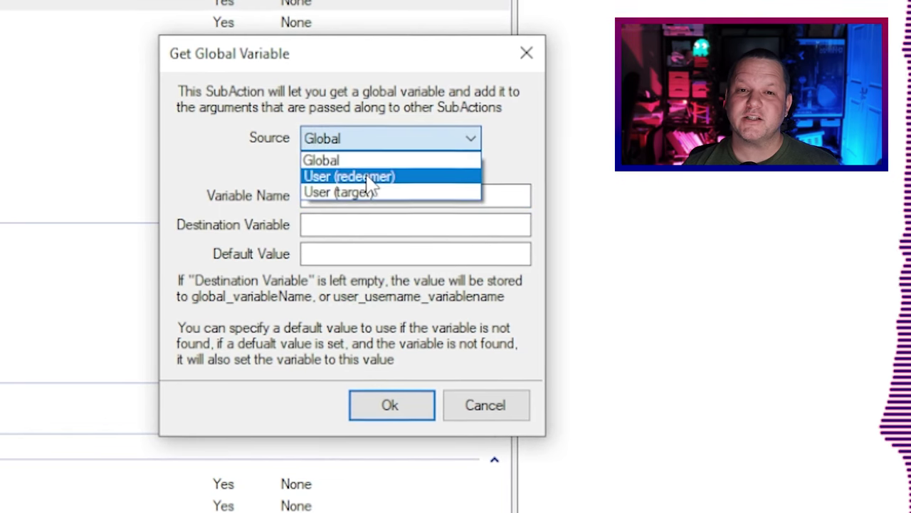
{"action": "left_click", "coordinate": [355, 160]}
{"action": "left_click", "coordinate": [349, 194]}
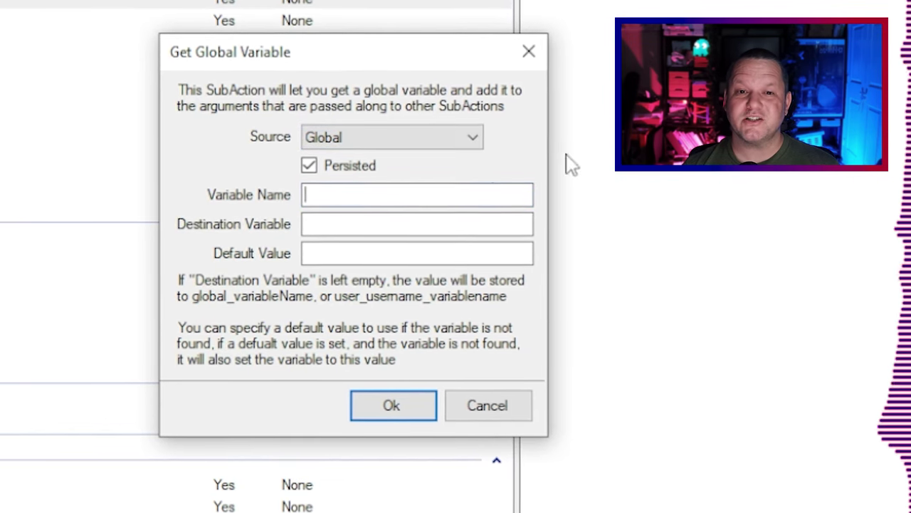
{"action": "type", "text": "pers"}
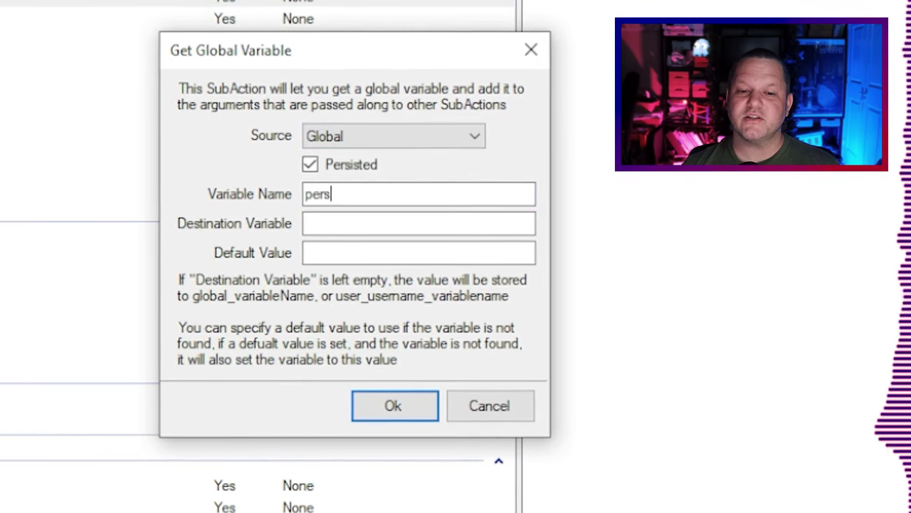
{"action": "type", "text": "istent"}
{"action": "type", "text": "_"}
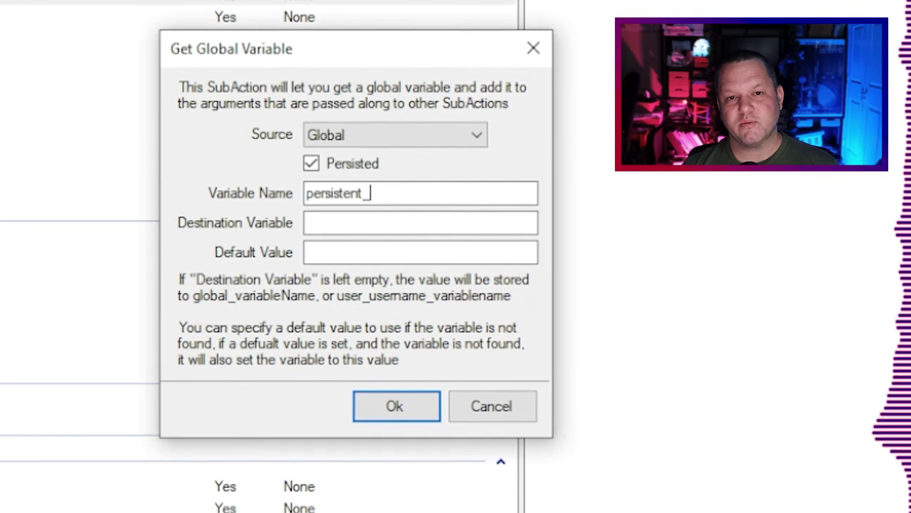
{"action": "type", "text": "counter"}
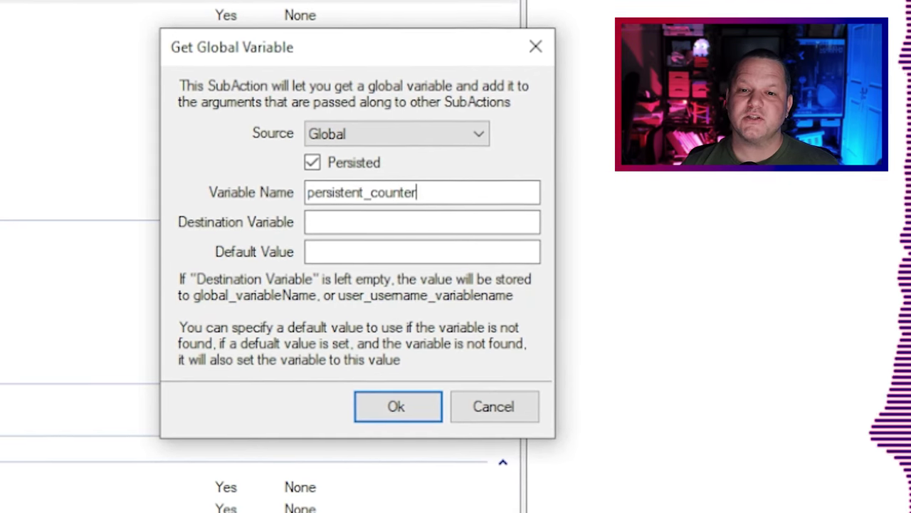
{"action": "key", "text": "Tab"}
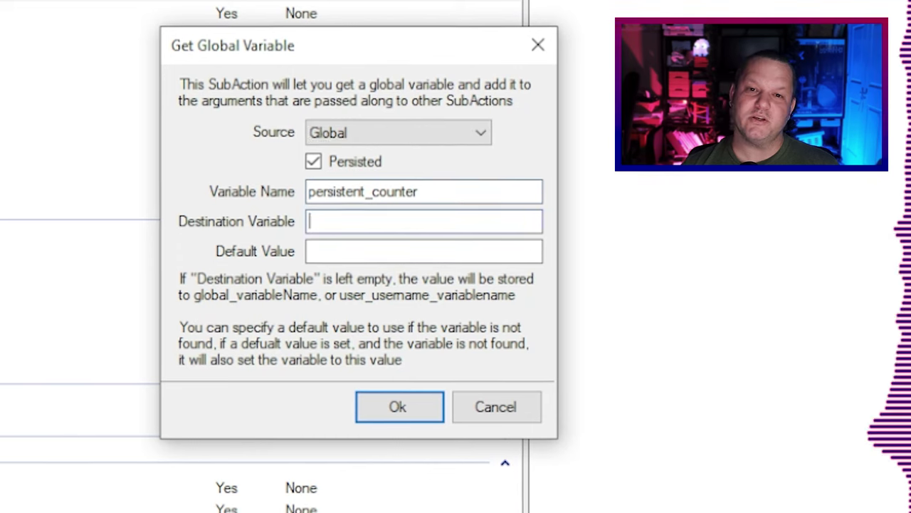
{"action": "type", "text": "global_"}
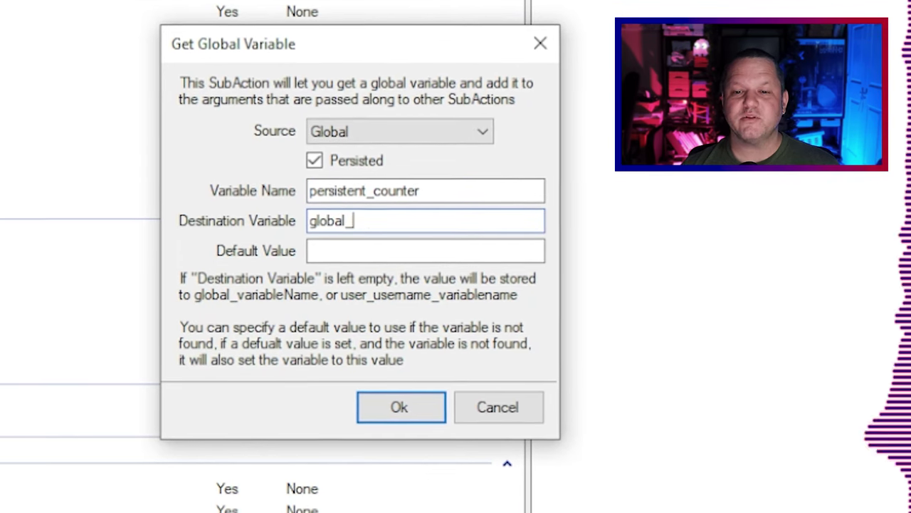
{"action": "type", "text": "persistent_counter"}
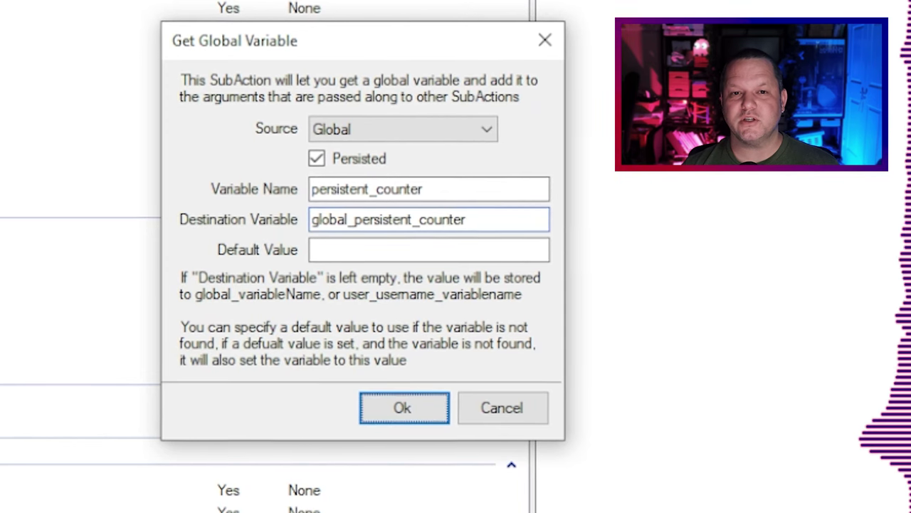
{"action": "key", "text": "Tab"}
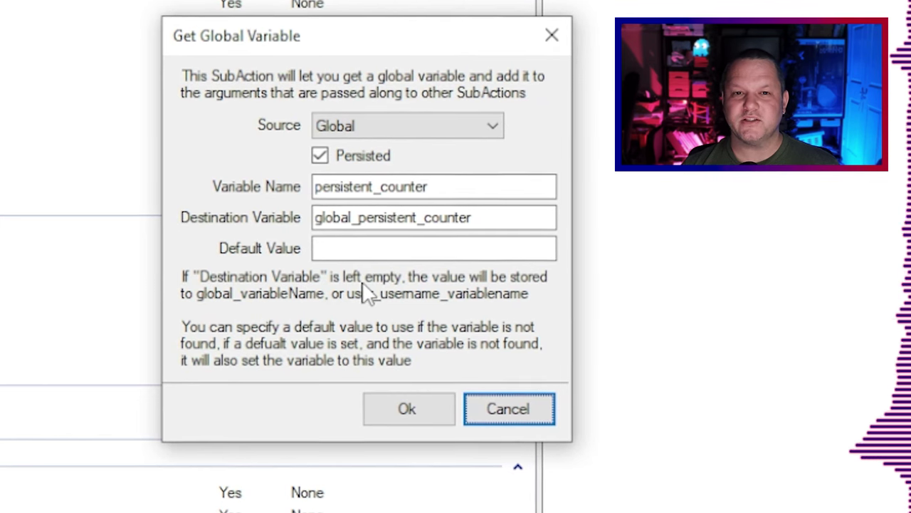
{"action": "left_click", "coordinate": [338, 247]}
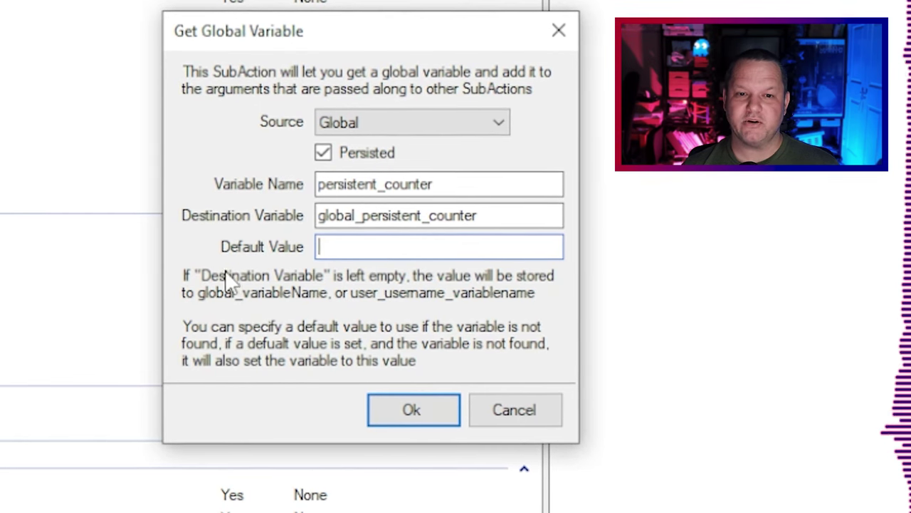
{"action": "type", "text": "0"}
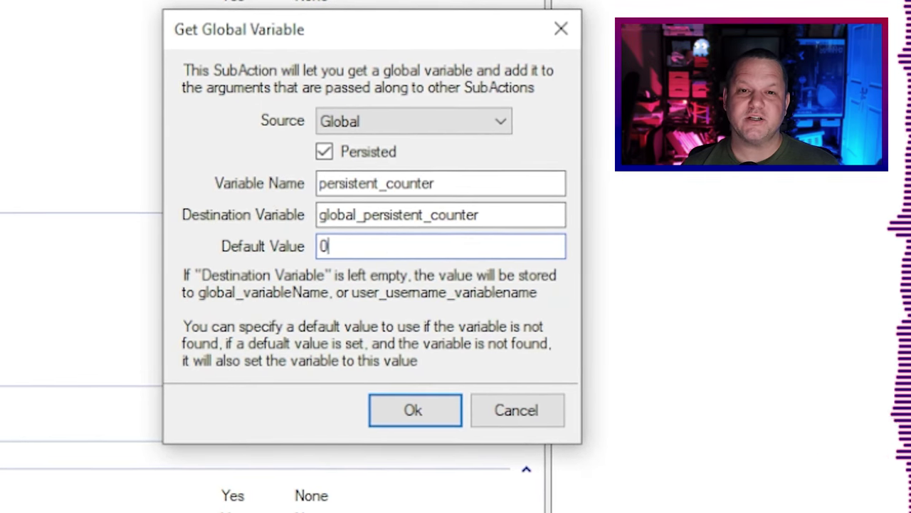
{"action": "left_click", "coordinate": [416, 413]}
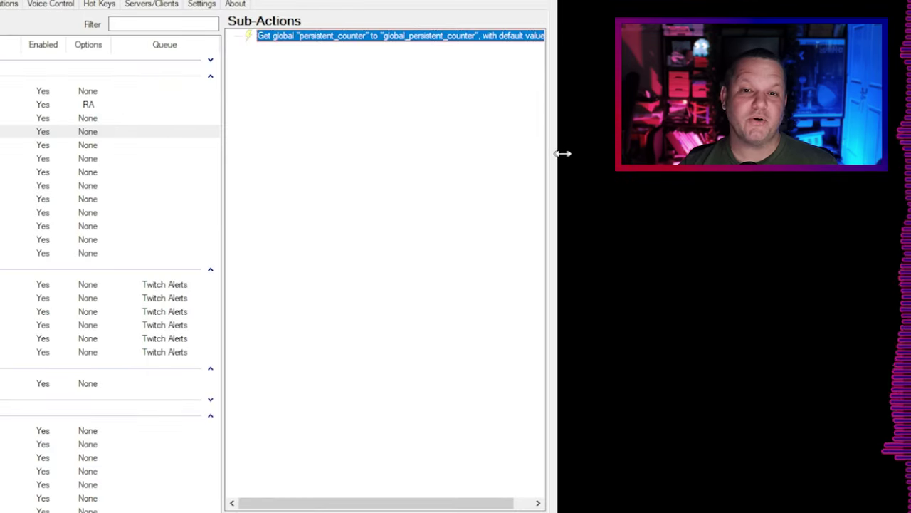
{"action": "left_click_drag", "start_coordinate": [562, 153], "coordinate": [598, 153]}
Add a Global (Set) sub-action that increments persistent_counter by 1.
{"action": "left_click", "coordinate": [304, 79]}
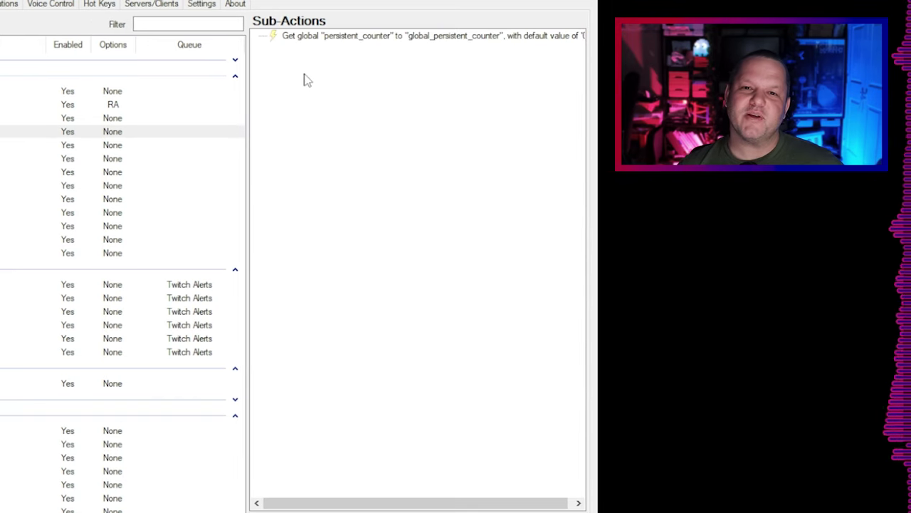
{"action": "right_click", "coordinate": [303, 68]}
{"action": "mouse_move", "coordinate": [349, 79]}
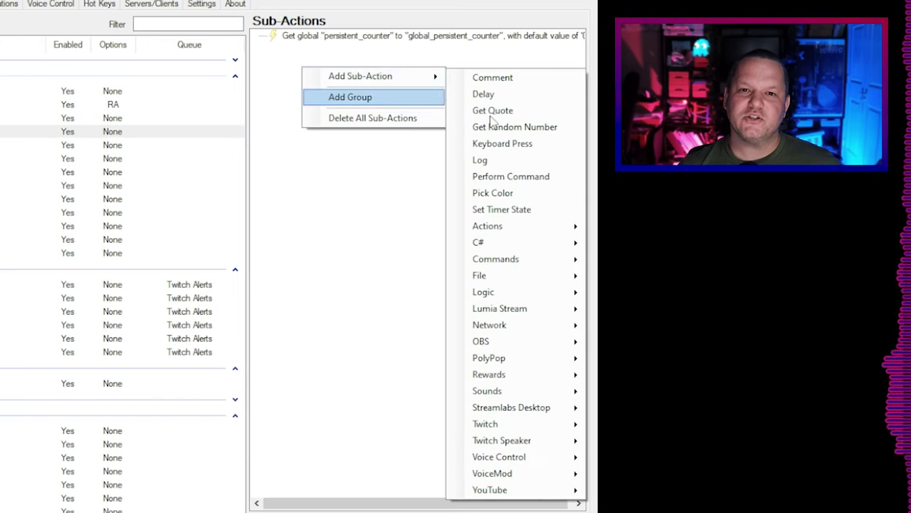
{"action": "mouse_move", "coordinate": [511, 291]}
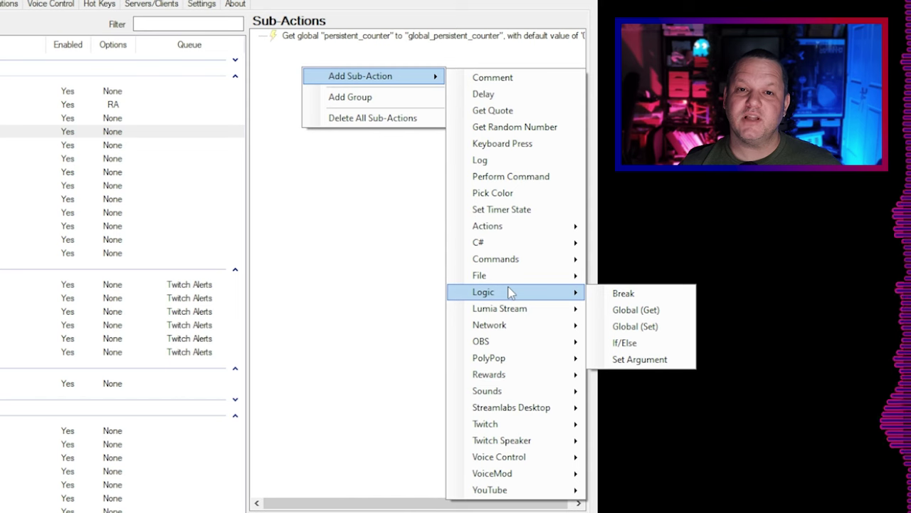
{"action": "left_click", "coordinate": [626, 328]}
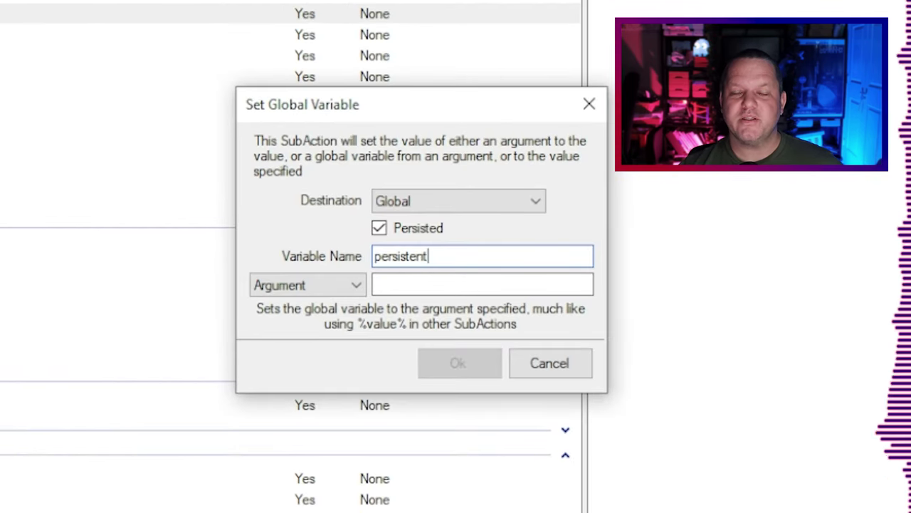
{"action": "left_click", "coordinate": [332, 285]}
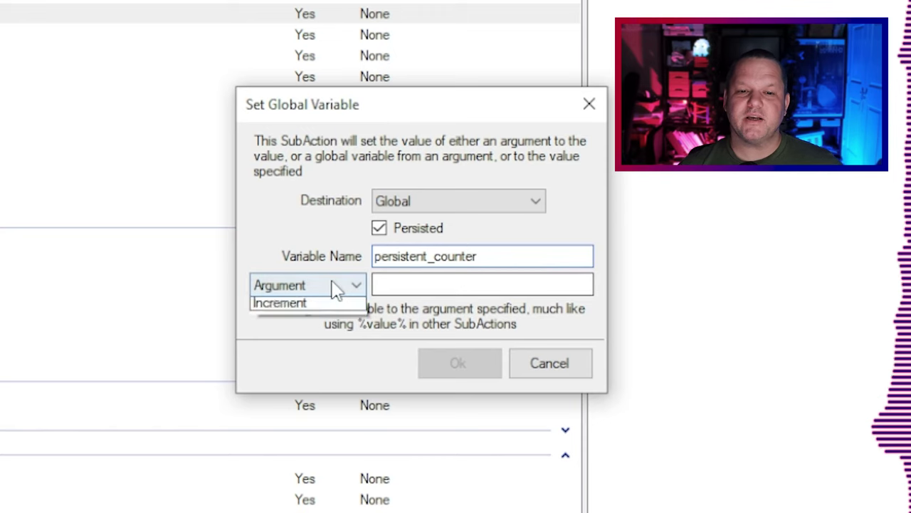
{"action": "left_click", "coordinate": [316, 336]}
{"action": "left_click", "coordinate": [453, 288]}
{"action": "type", "text": "1"}
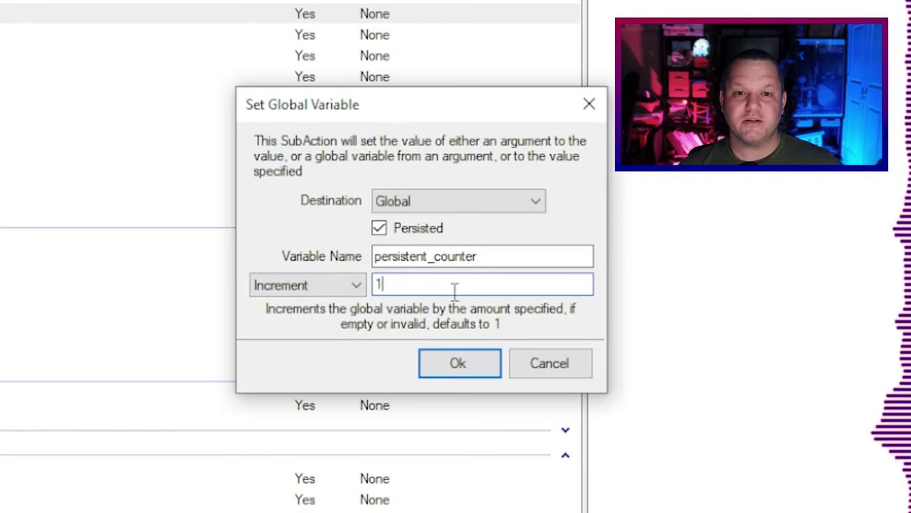
{"action": "left_click", "coordinate": [458, 365]}
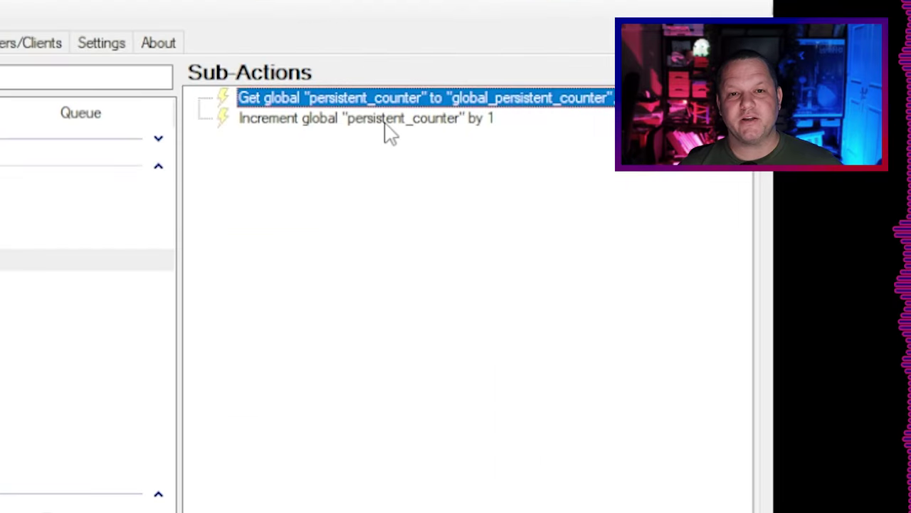
Duplicate the Get global persistent_counter sub-action so it re-reads after the increment.
{"action": "left_click", "coordinate": [387, 125]}
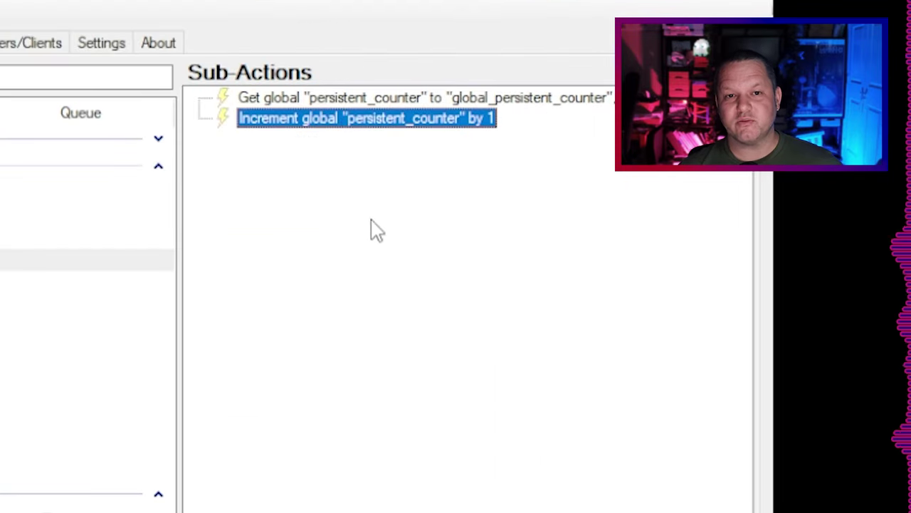
{"action": "left_click", "coordinate": [346, 97]}
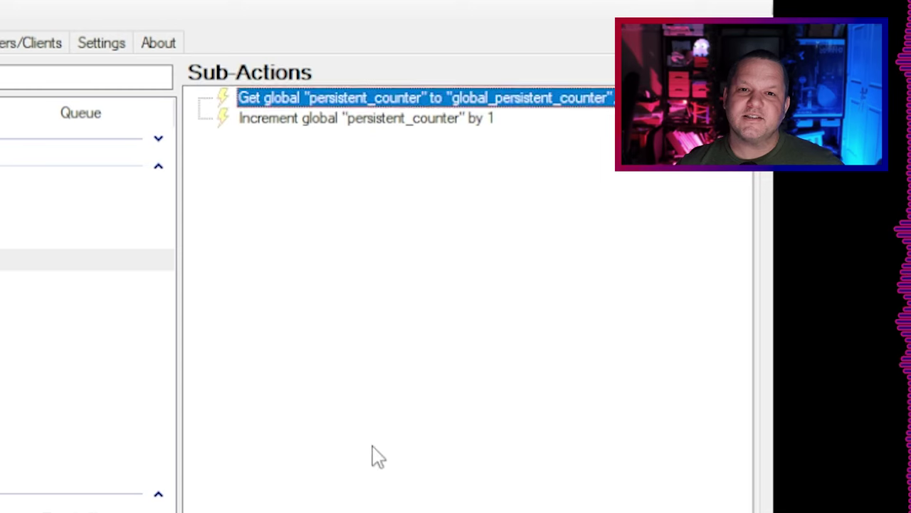
{"action": "right_click", "coordinate": [371, 101]}
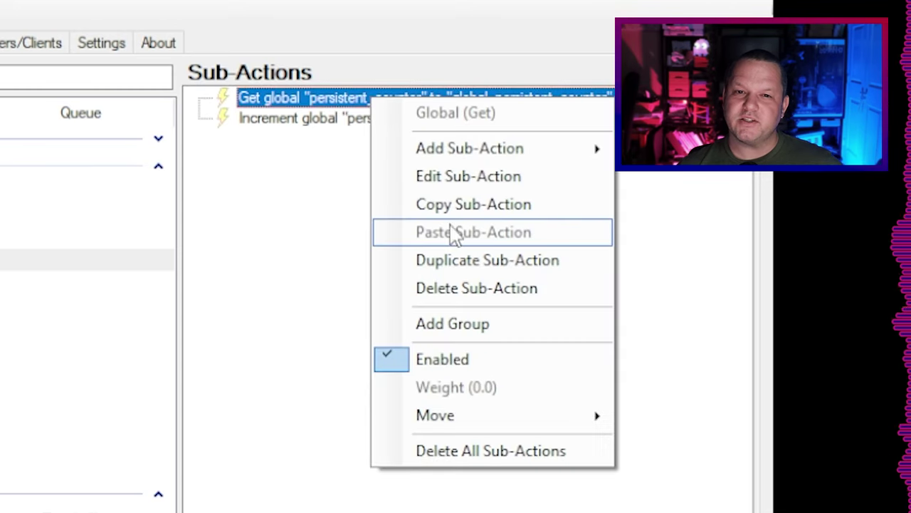
{"action": "left_click", "coordinate": [428, 259]}
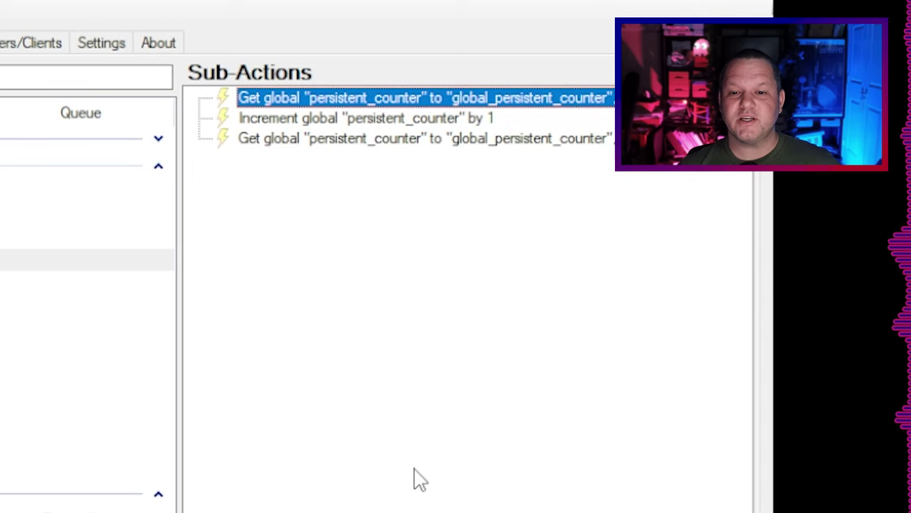
Remove the default value from the third Get global sub-action, leaving the first at 0.
{"action": "right_click", "coordinate": [427, 100]}
{"action": "left_click", "coordinate": [312, 369]}
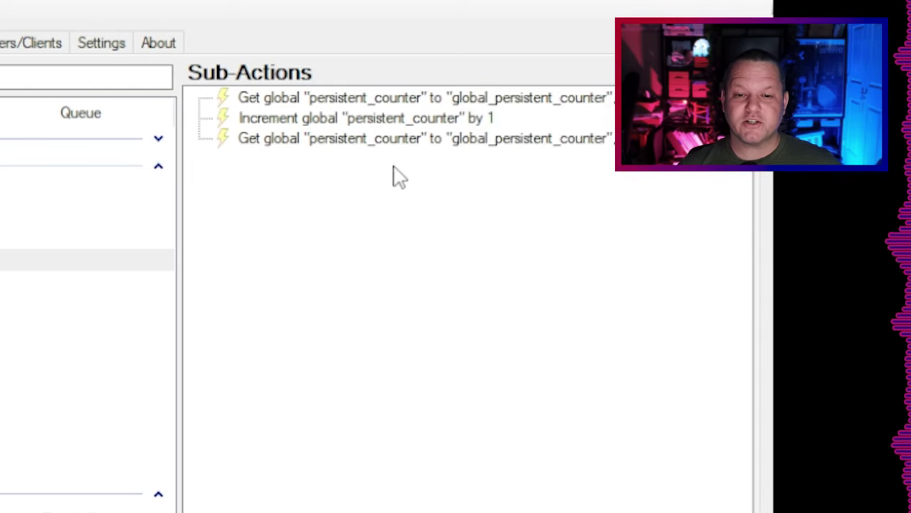
{"action": "double_click", "coordinate": [407, 142]}
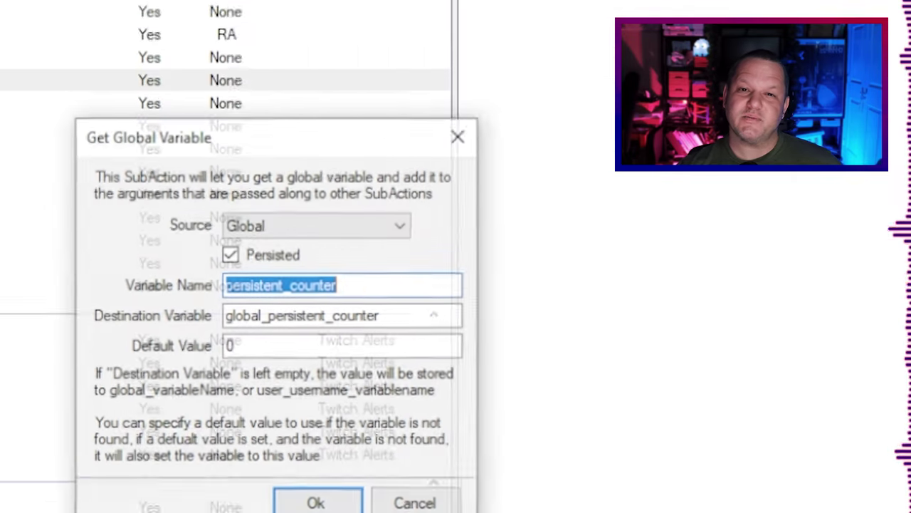
{"action": "left_click", "coordinate": [357, 293]}
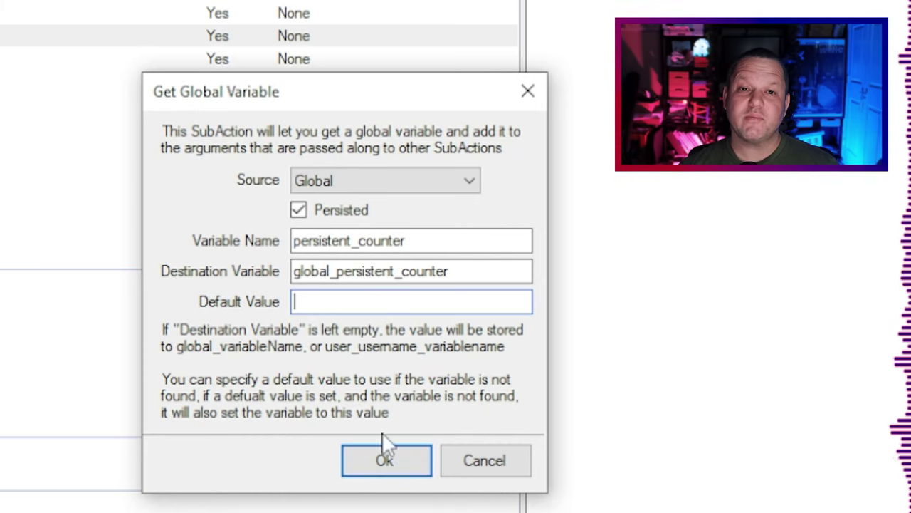
{"action": "left_click", "coordinate": [385, 456]}
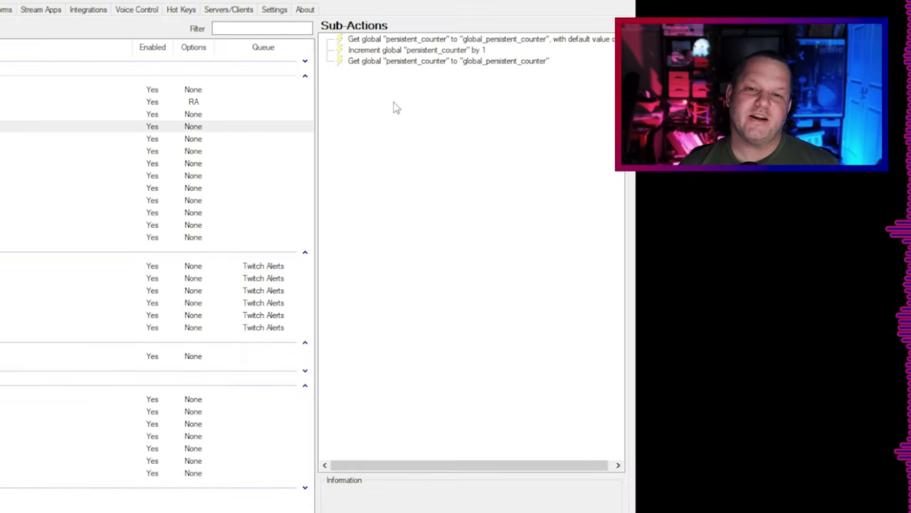
Add a Twitch channel message sub-action: 'The Value of this counter is %global_persistent_counter%'.
{"action": "right_click", "coordinate": [394, 104]}
{"action": "mouse_move", "coordinate": [435, 111]}
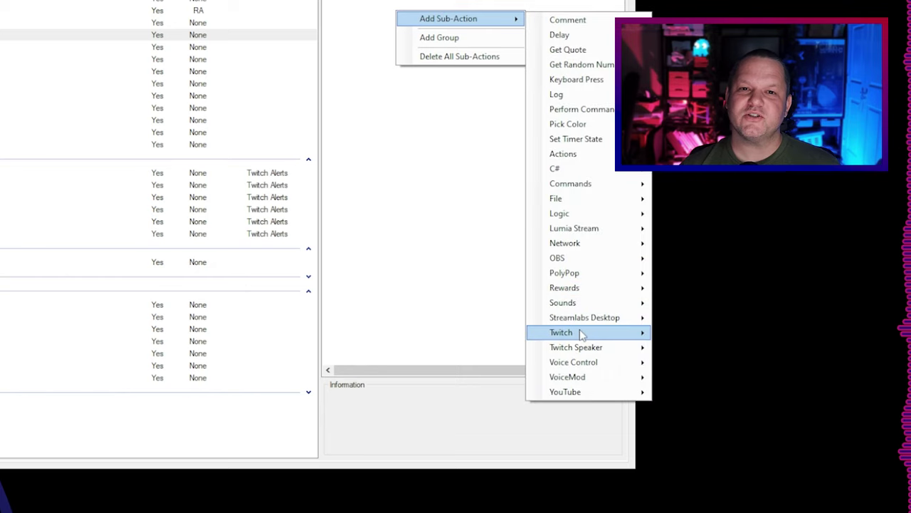
{"action": "mouse_move", "coordinate": [581, 335]}
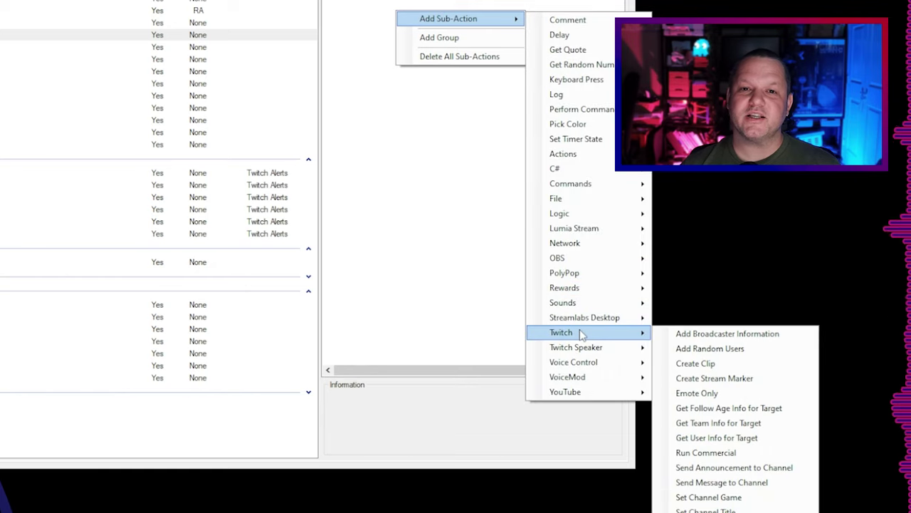
{"action": "left_click", "coordinate": [744, 483]}
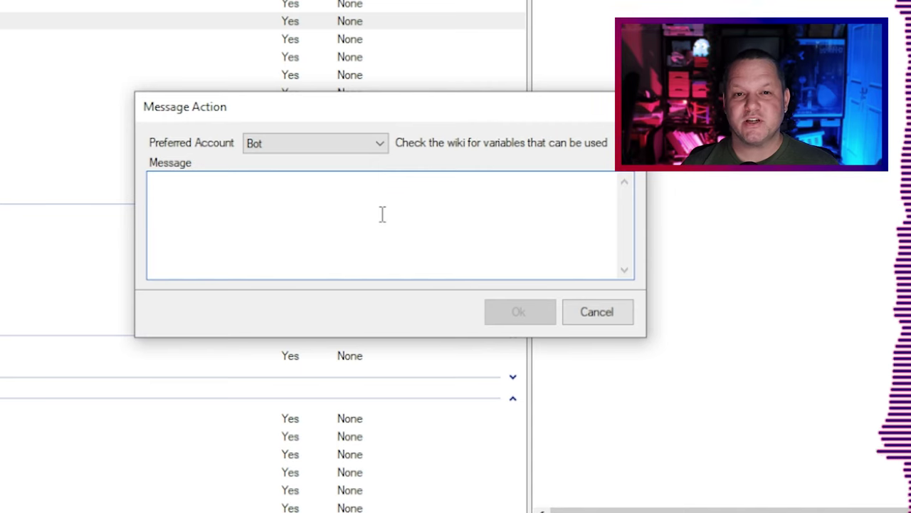
{"action": "type", "text": "T"}
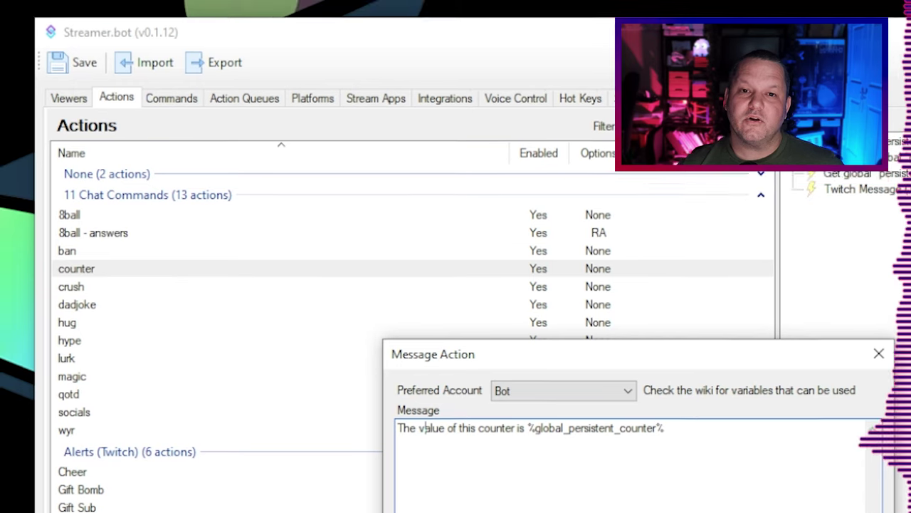
{"action": "key", "text": "Return"}
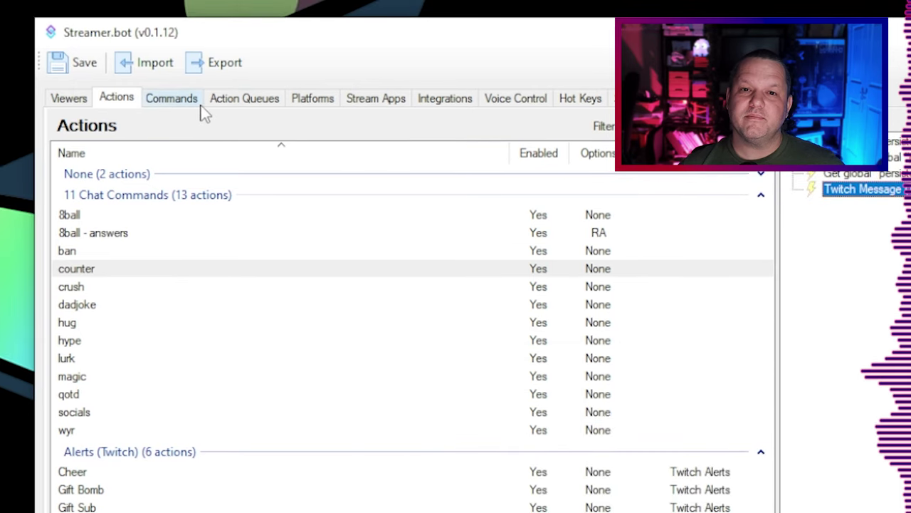
Create a !counter chat command in the Demo group that runs the counter action.
{"action": "left_click", "coordinate": [171, 99]}
{"action": "right_click", "coordinate": [223, 307]}
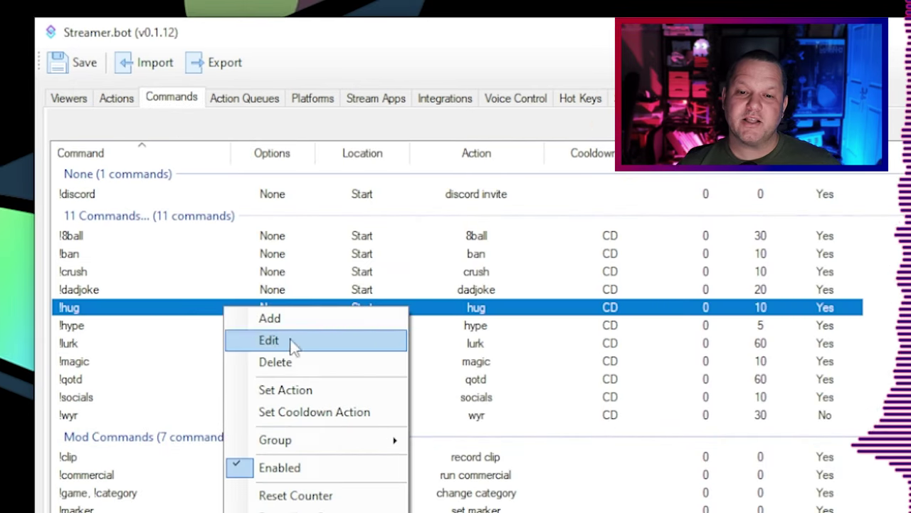
{"action": "left_click", "coordinate": [278, 325]}
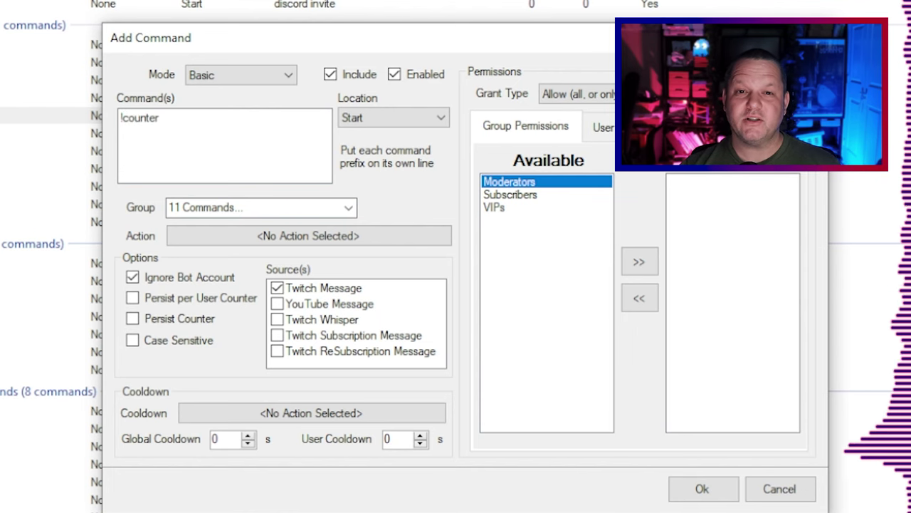
{"action": "left_click", "coordinate": [198, 241]}
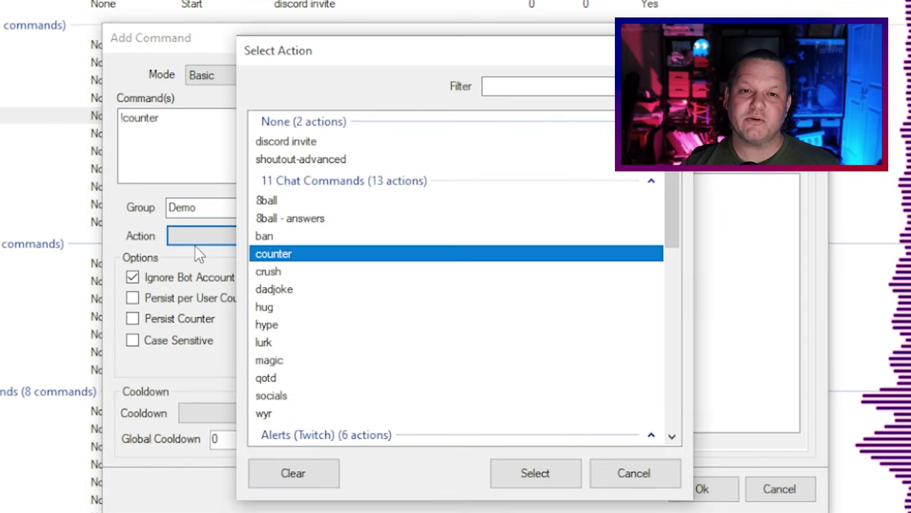
{"action": "left_click", "coordinate": [546, 474]}
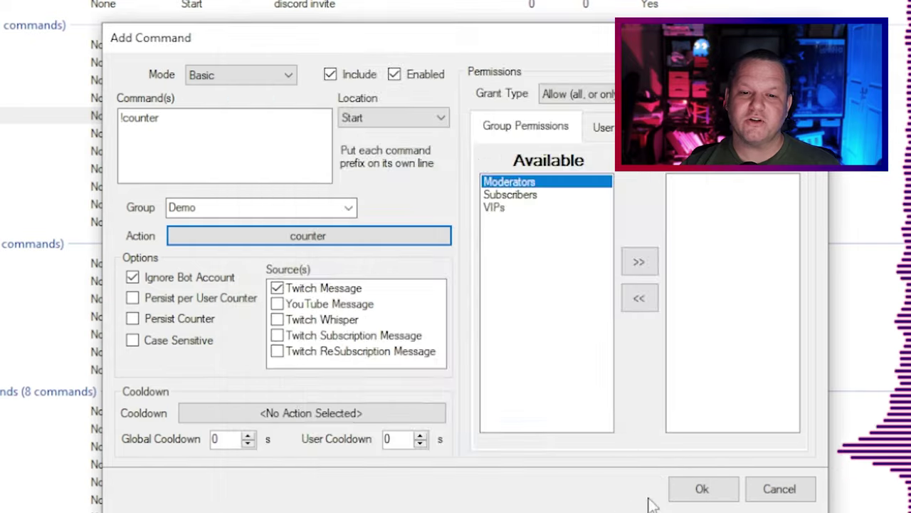
{"action": "left_click", "coordinate": [698, 491]}
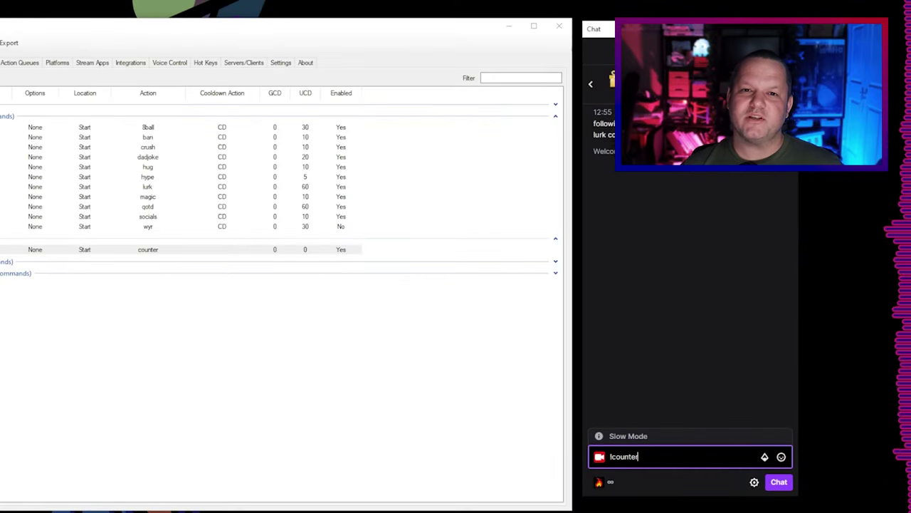
Send !counter four times in Twitch chat, getting replies 1 to 4, then close Streamer.bot.
{"action": "key", "text": "Return"}
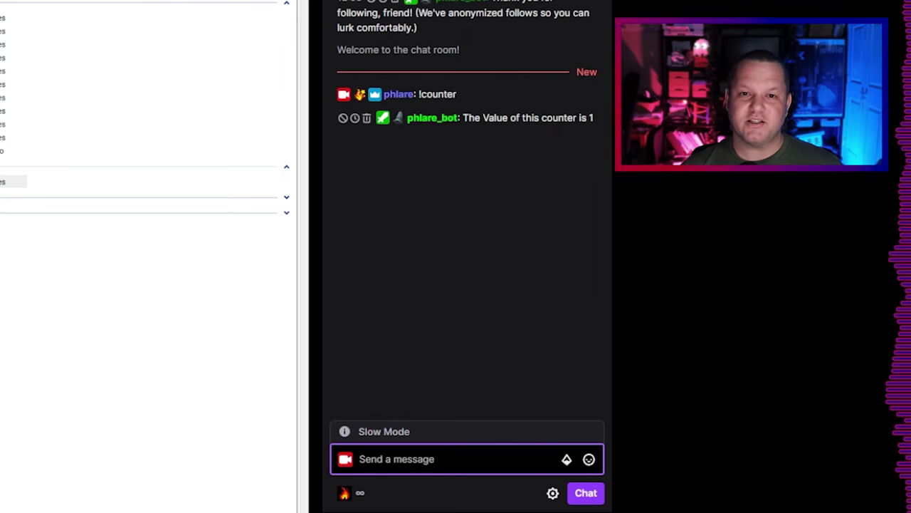
{"action": "type", "text": "!counter"}
{"action": "key", "text": "Return"}
{"action": "type", "text": "!"}
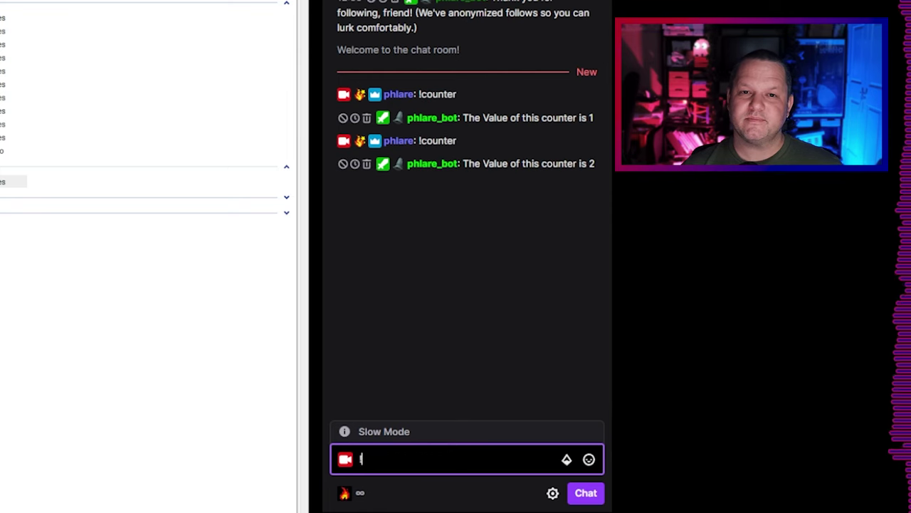
{"action": "type", "text": "counter"}
{"action": "key", "text": "Return"}
{"action": "type", "text": "!coun"}
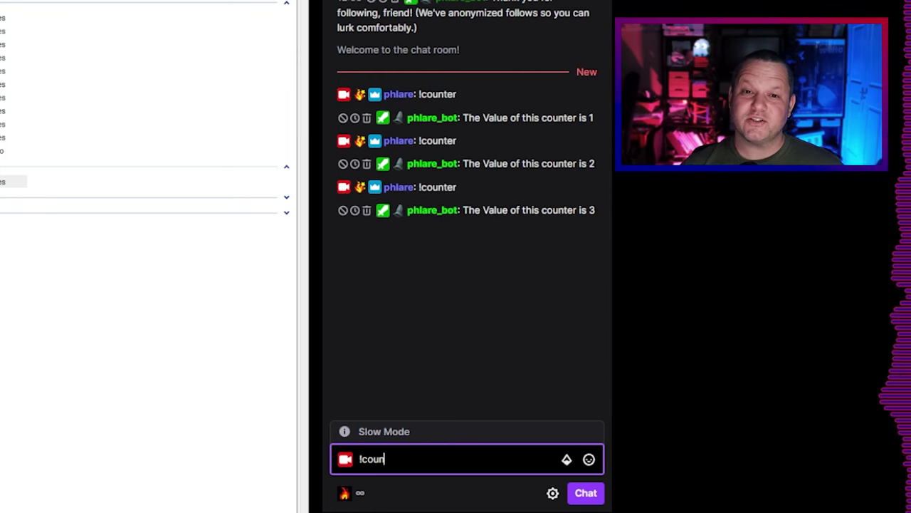
{"action": "key", "text": "Return"}
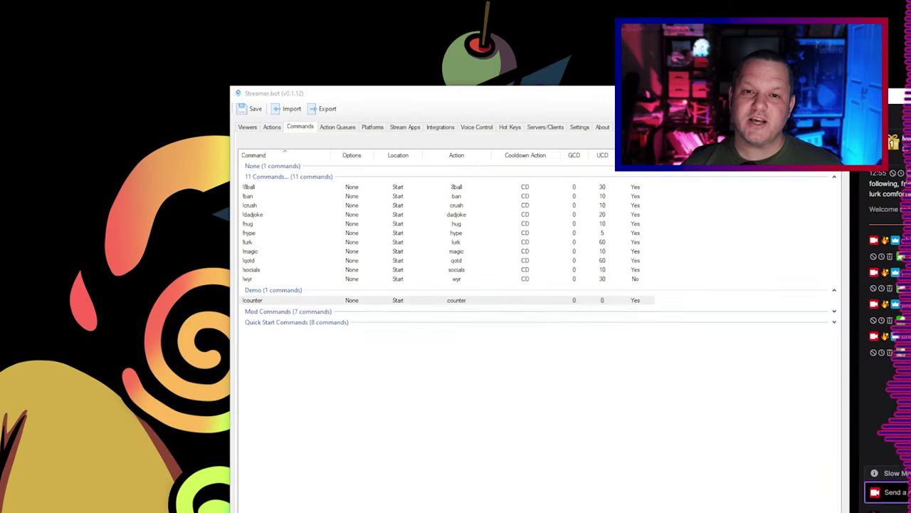
{"action": "key", "text": "alt+F4"}
Confirm closing Streamer.bot and open data\globals.dat in Sublime Text.
{"action": "left_click", "coordinate": [578, 336]}
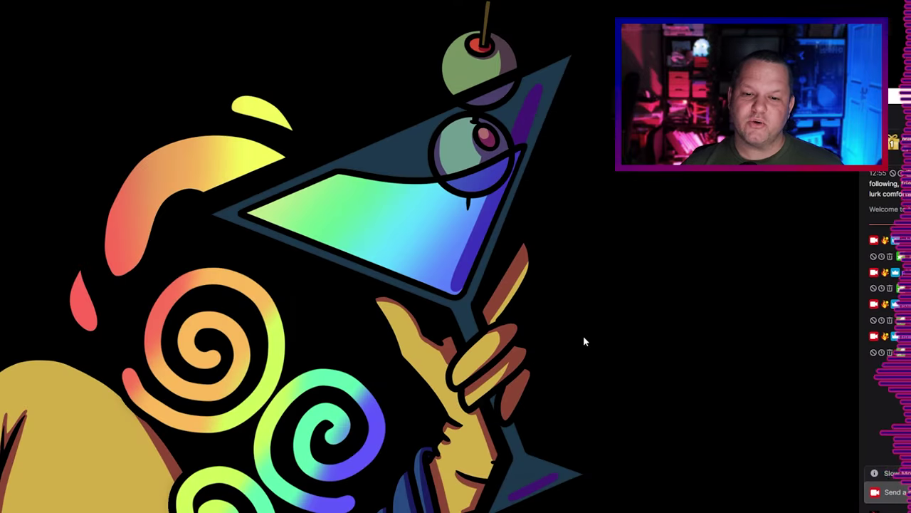
{"action": "key", "text": "alt+Tab"}
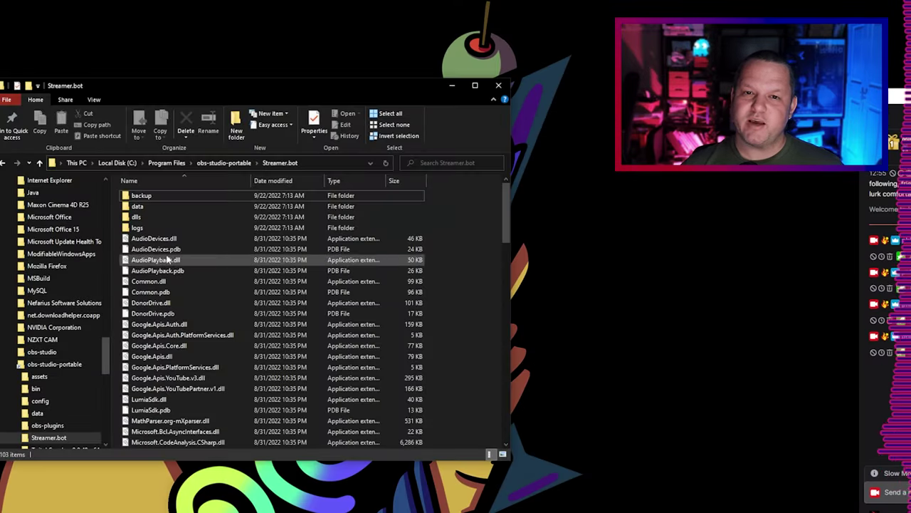
{"action": "left_click_drag", "start_coordinate": [220, 92], "coordinate": [464, 96]}
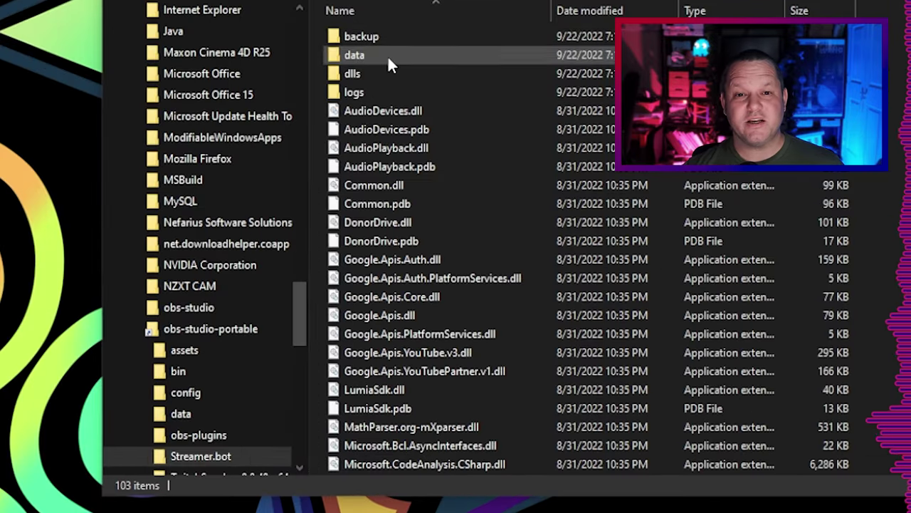
{"action": "double_click", "coordinate": [402, 210]}
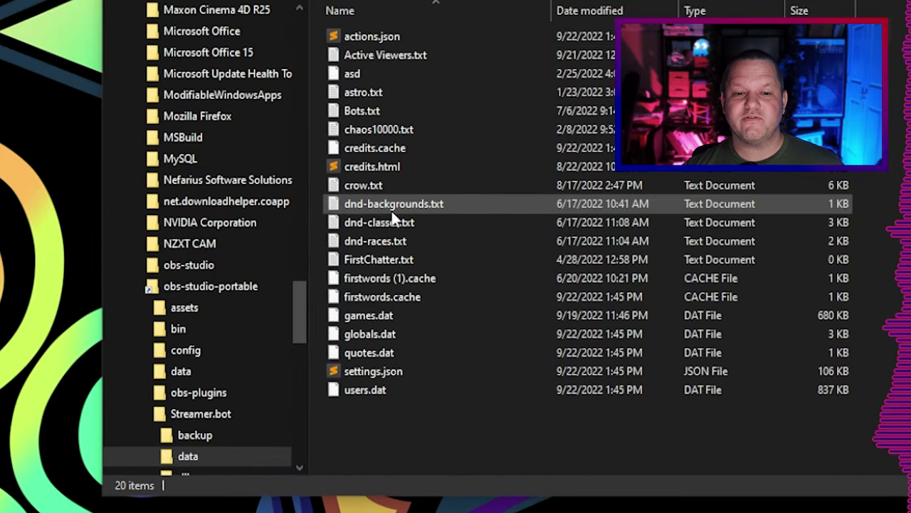
{"action": "right_click", "coordinate": [376, 336]}
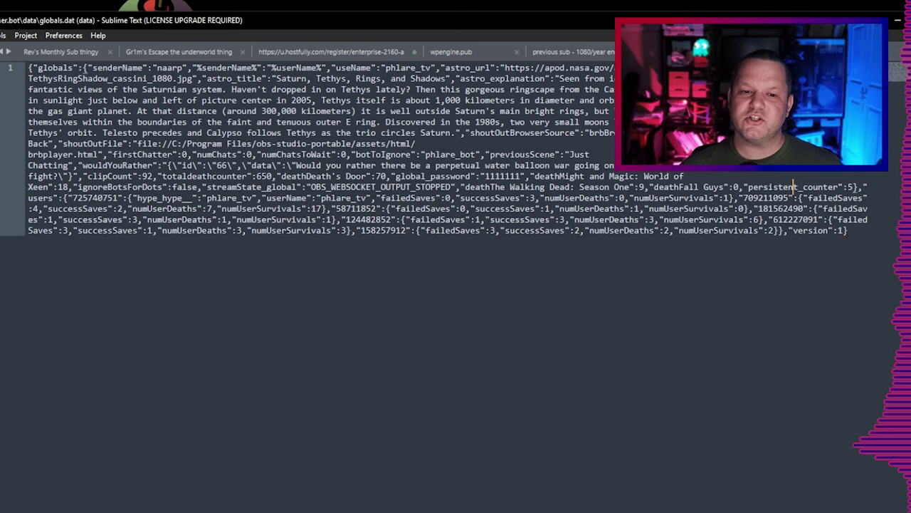
Select the persistent_counter entry and its value 5 in globals.dat.
{"action": "double_click", "coordinate": [778, 187]}
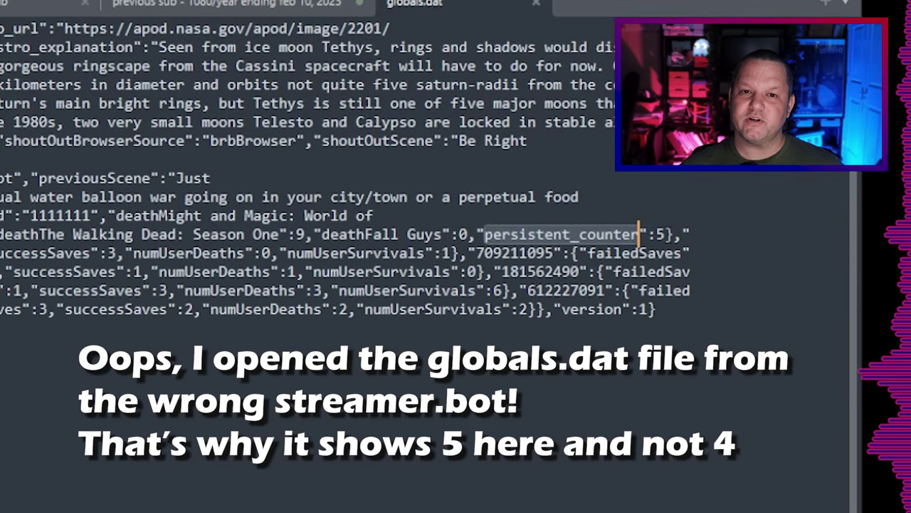
{"action": "left_click_drag", "start_coordinate": [667, 234], "coordinate": [484, 233]}
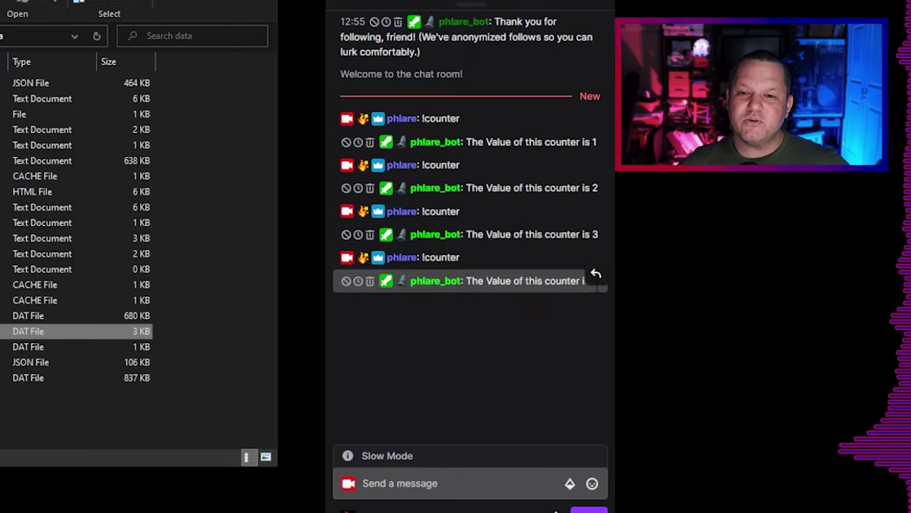
Send !counter in Twitch chat to confirm the count continues from 5 after restart.
{"action": "left_click", "coordinate": [525, 482]}
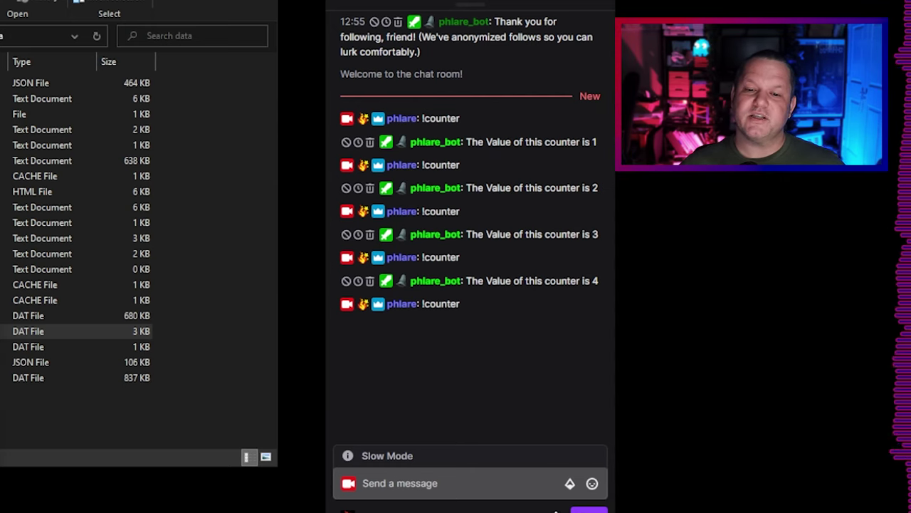
{"action": "left_click", "coordinate": [447, 483]}
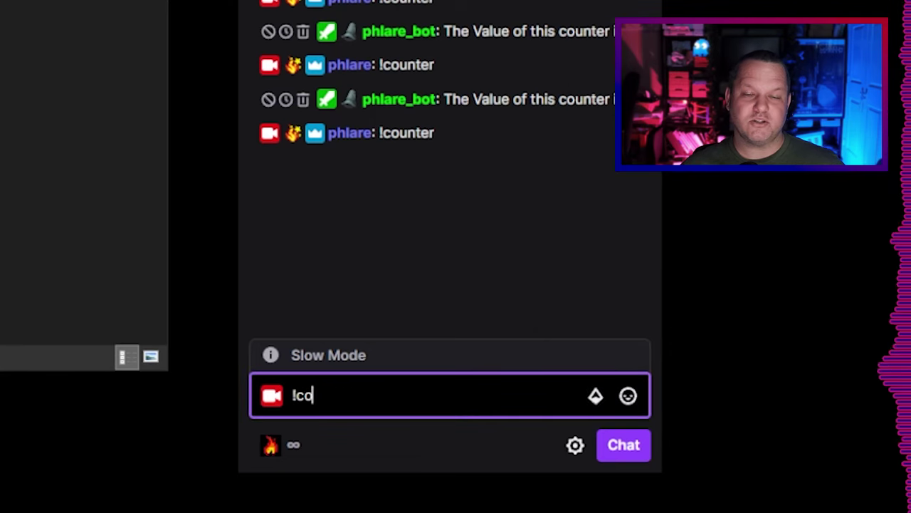
{"action": "type", "text": "!counter"}
{"action": "key", "text": "Return"}
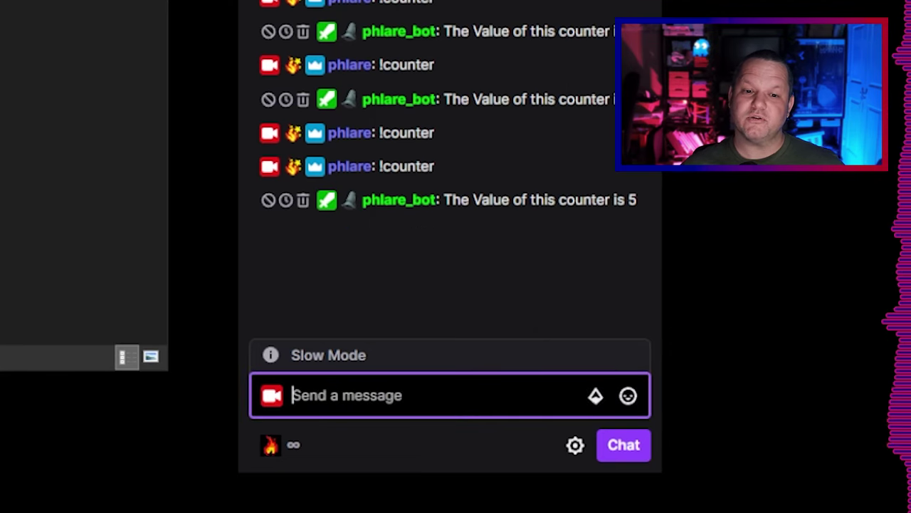